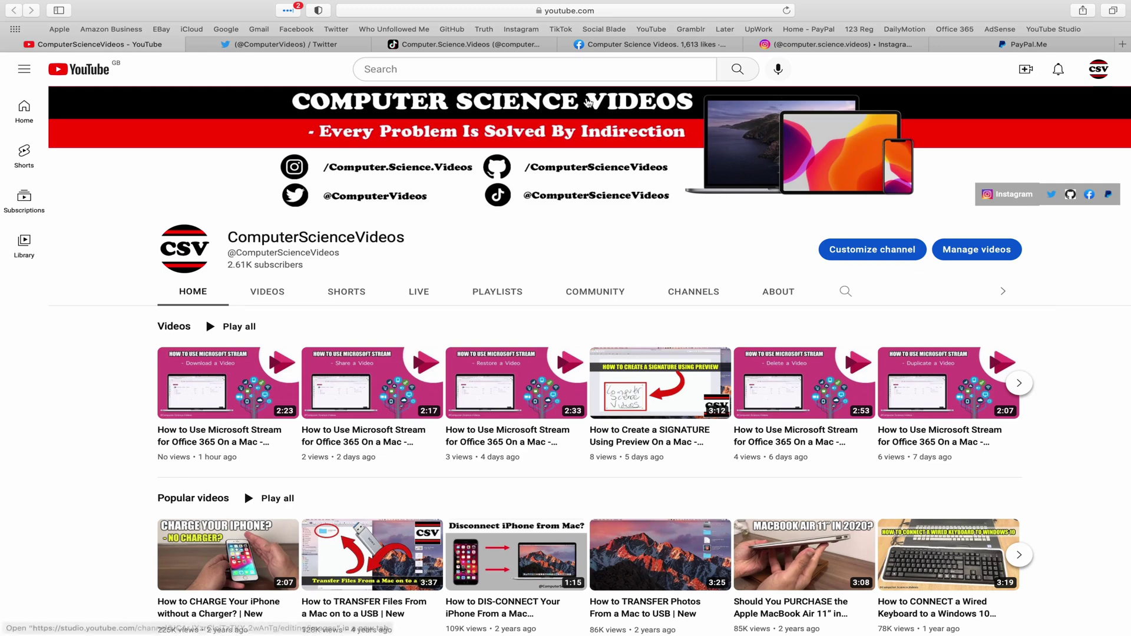
Cycle through the Twitter, TikTok, Facebook, Instagram and PayPal.Me tabs in Safari
{"action": "left_click", "coordinate": [286, 44]}
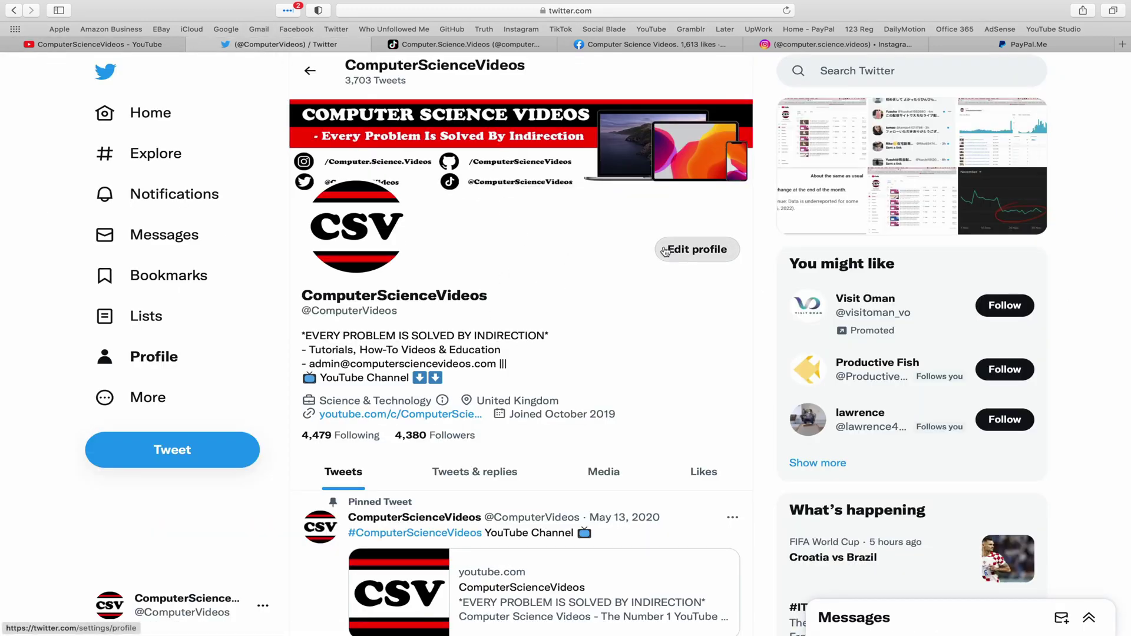
{"action": "left_click", "coordinate": [468, 44]}
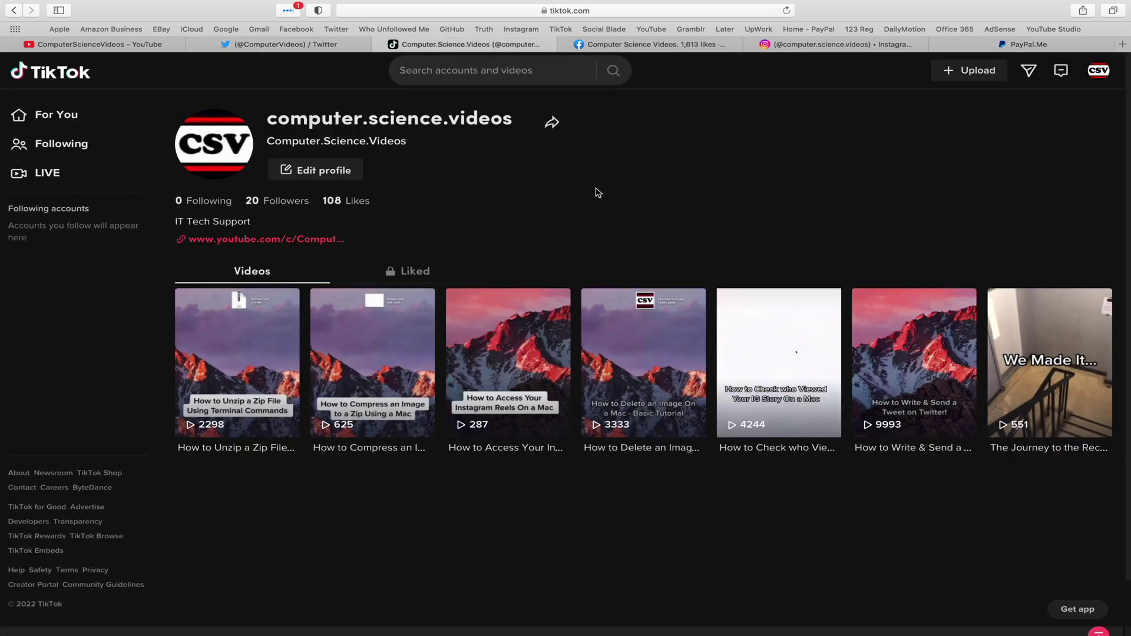
{"action": "left_click", "coordinate": [654, 44]}
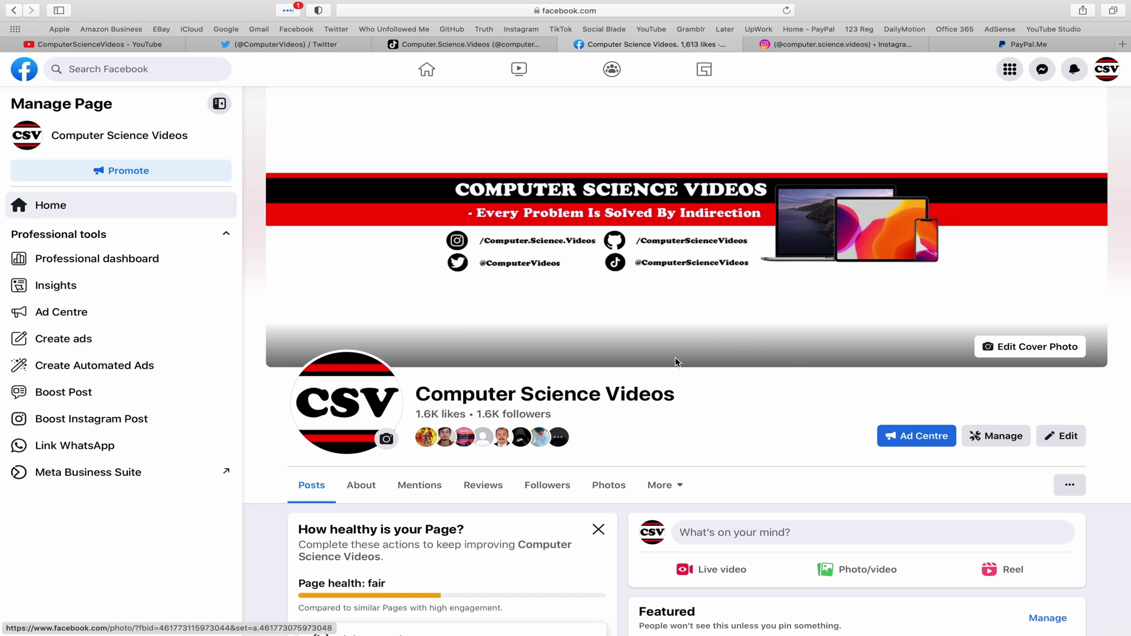
{"action": "left_click", "coordinate": [856, 46]}
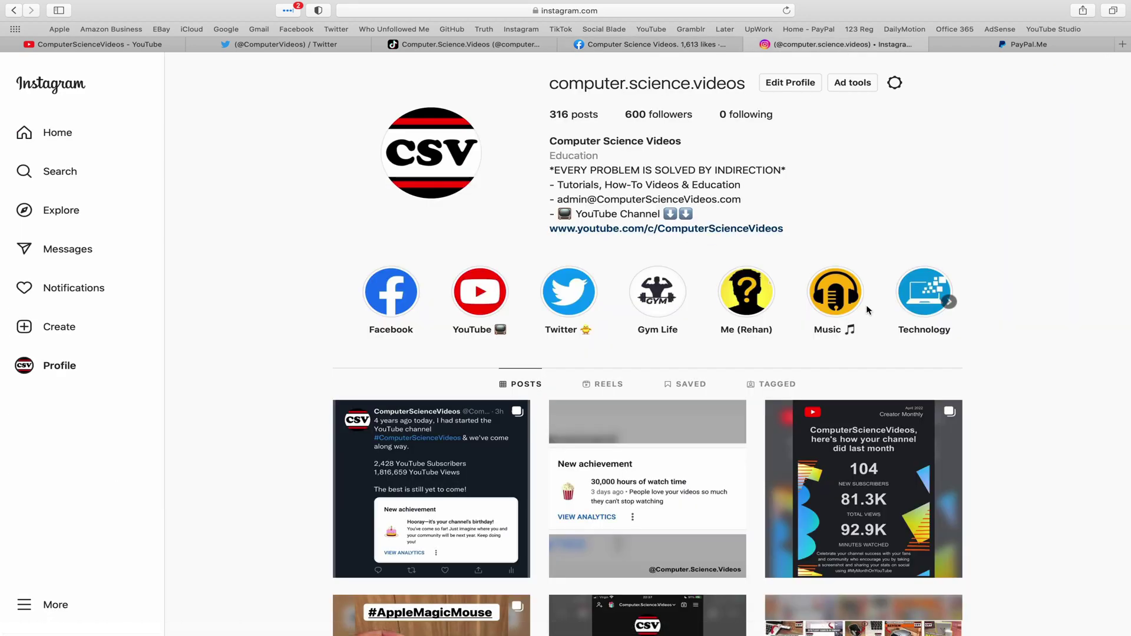
{"action": "left_click", "coordinate": [1067, 44]}
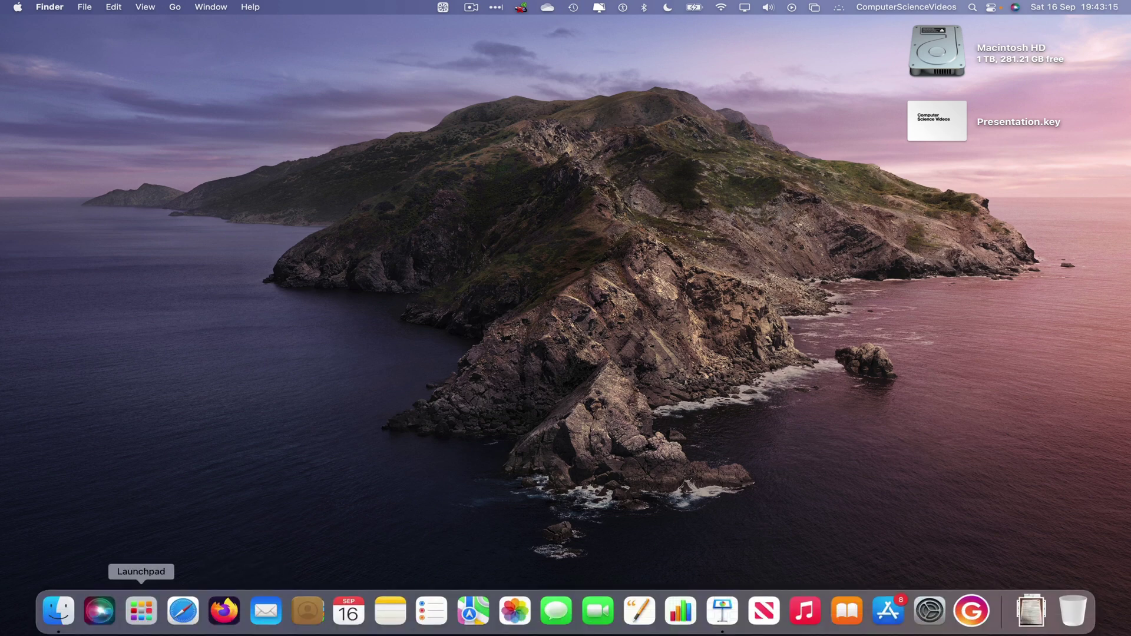
Launch Keynote from a Launchpad search for "key"
{"action": "left_click", "coordinate": [144, 619]}
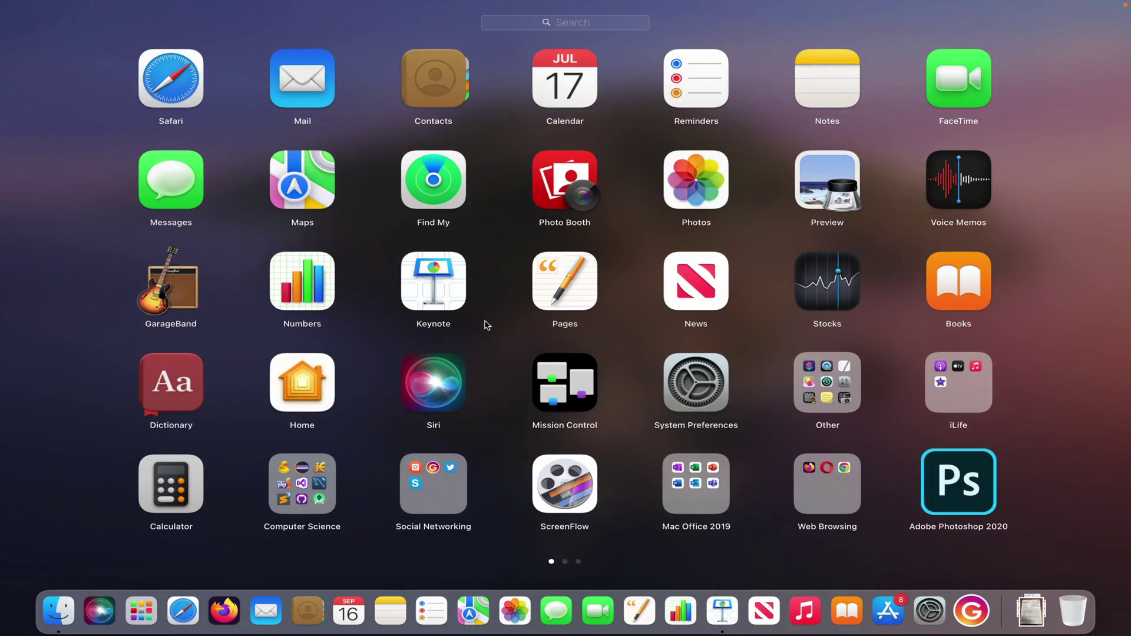
{"action": "type", "text": "key"}
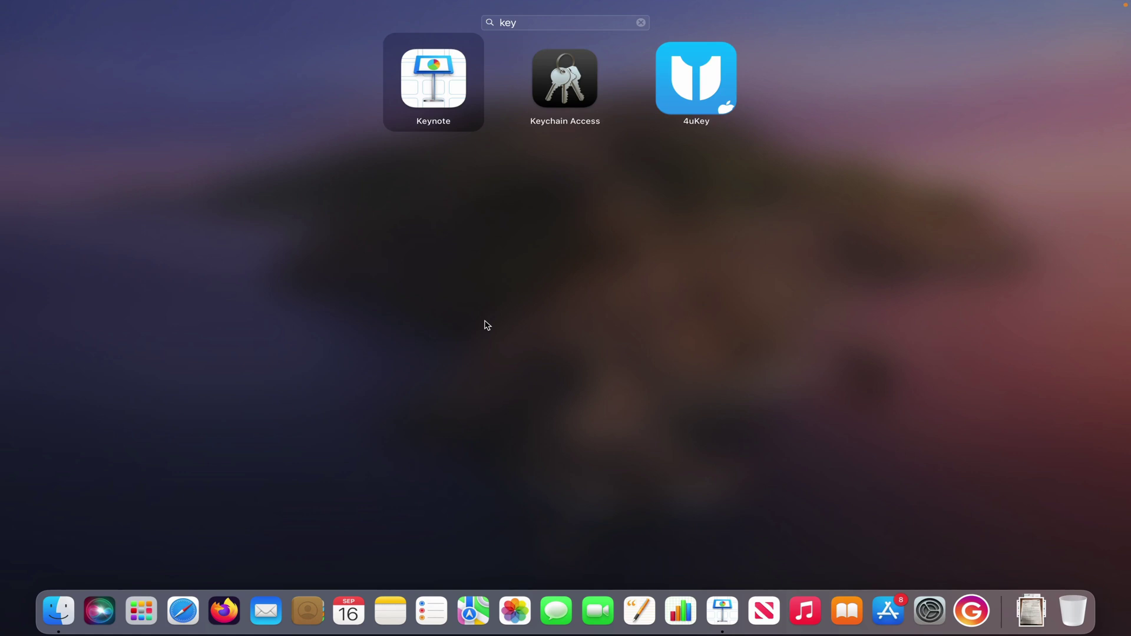
{"action": "key", "text": "Return"}
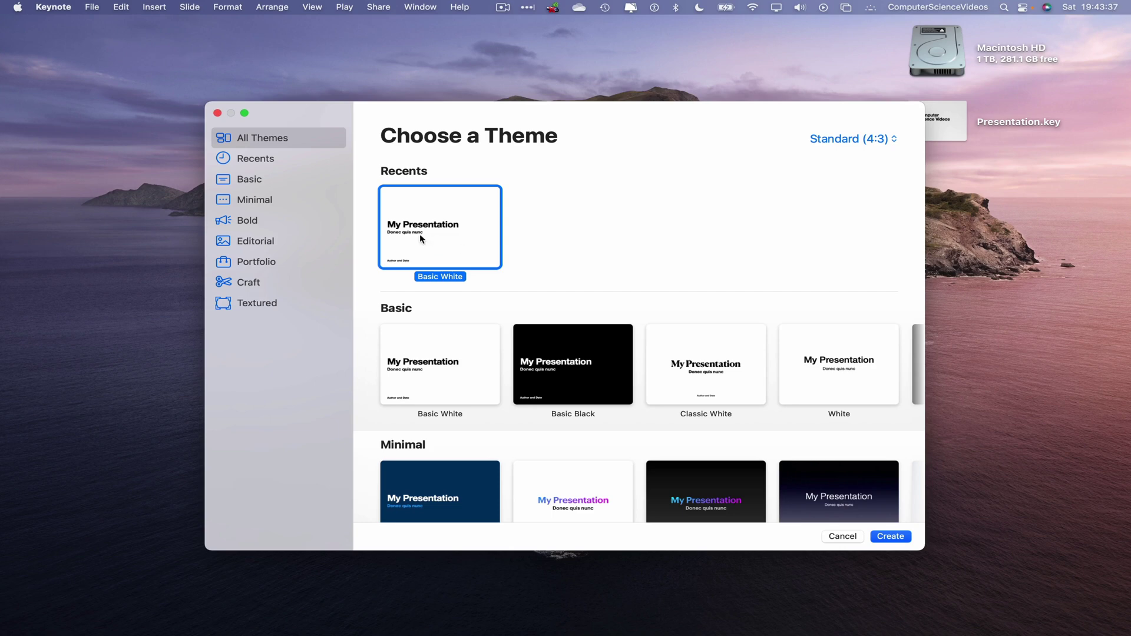
Open Presentation.key from the Desktop with File > Open
{"action": "left_click", "coordinate": [92, 7]}
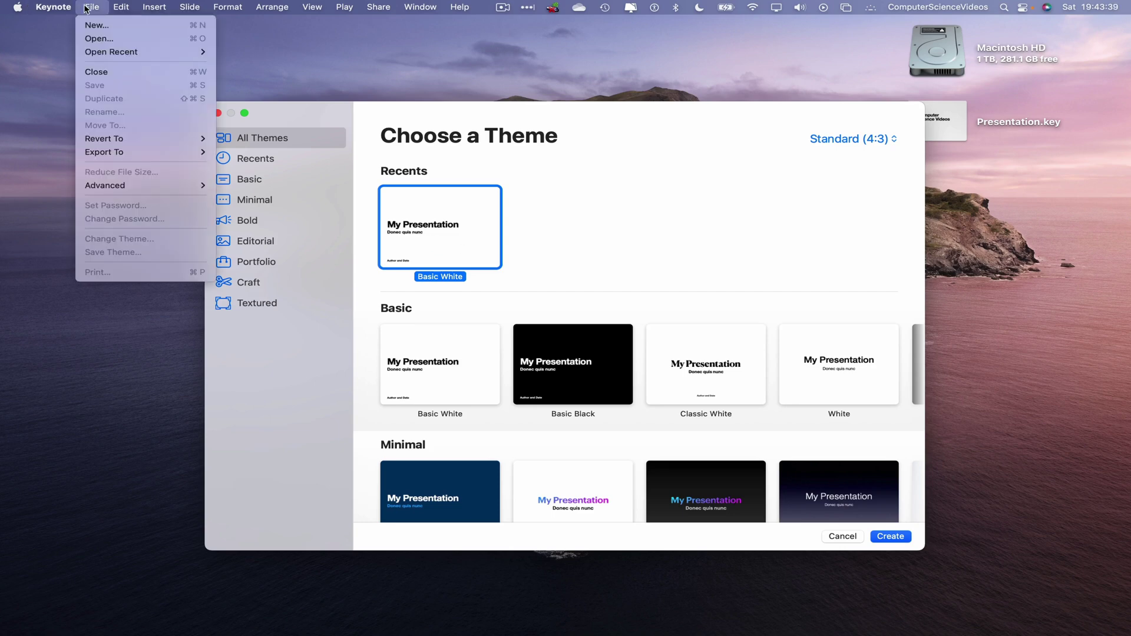
{"action": "left_click", "coordinate": [108, 39]}
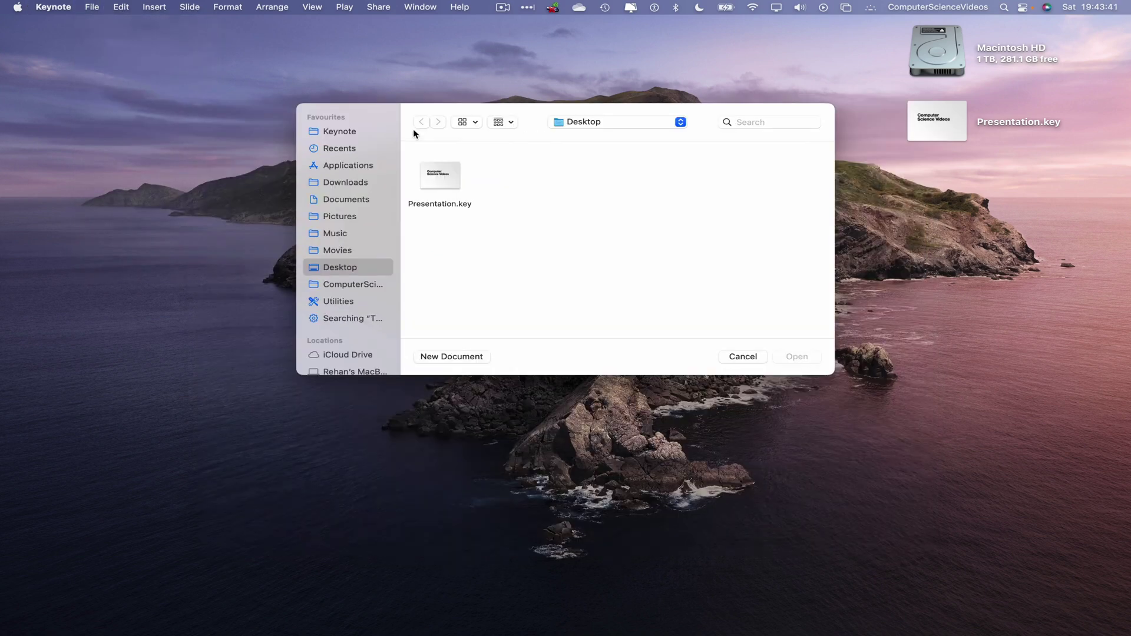
{"action": "left_click", "coordinate": [453, 174]}
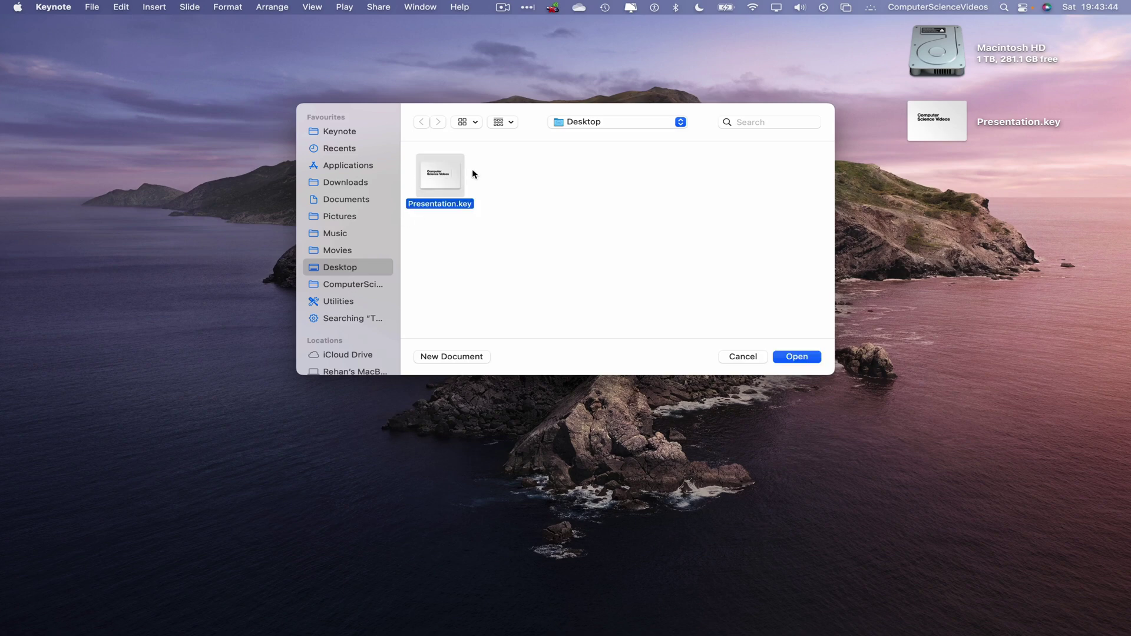
{"action": "left_click", "coordinate": [812, 357]}
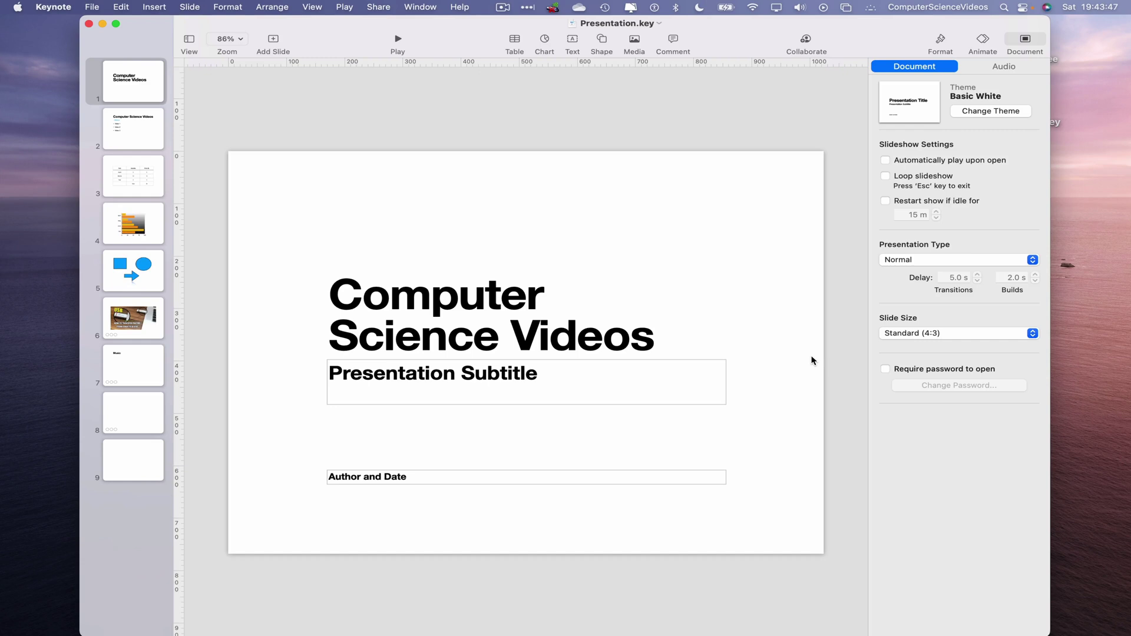
Export to HTML with default options, named Presentation, saved to the Desktop
{"action": "left_click", "coordinate": [92, 6]}
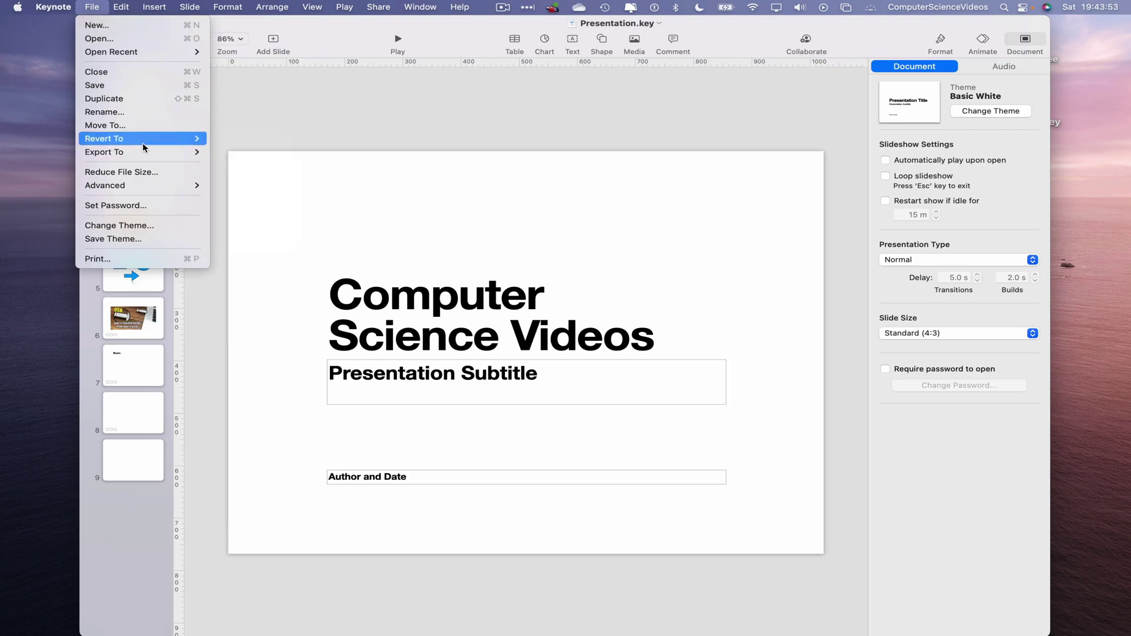
{"action": "mouse_move", "coordinate": [142, 152]}
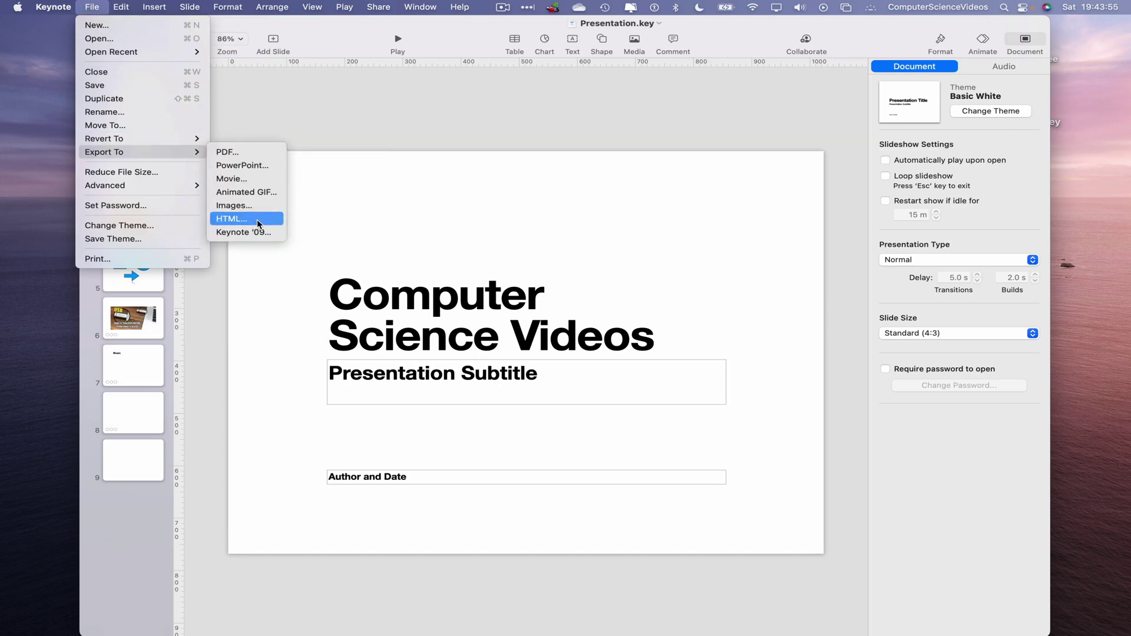
{"action": "left_click", "coordinate": [257, 219]}
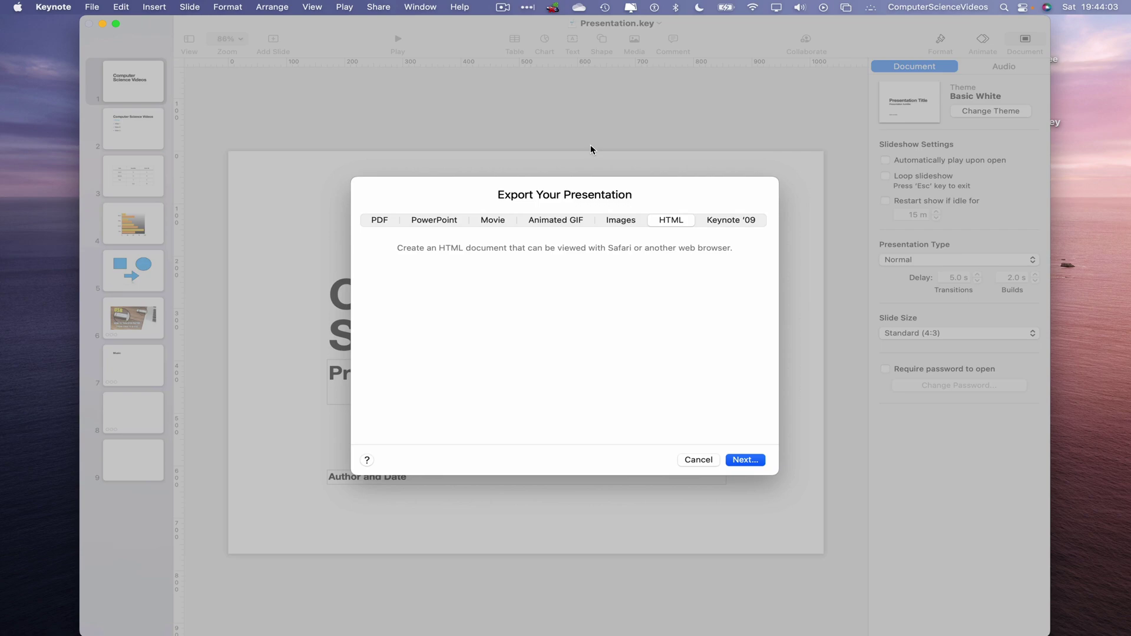
{"action": "left_click", "coordinate": [749, 461]}
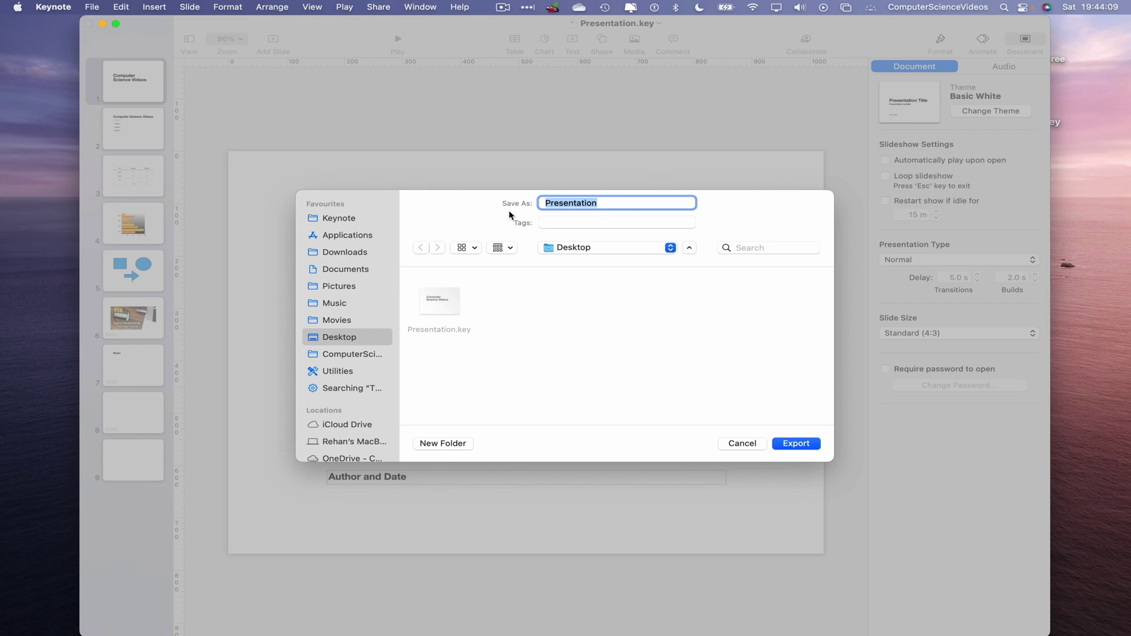
{"action": "left_click", "coordinate": [814, 444]}
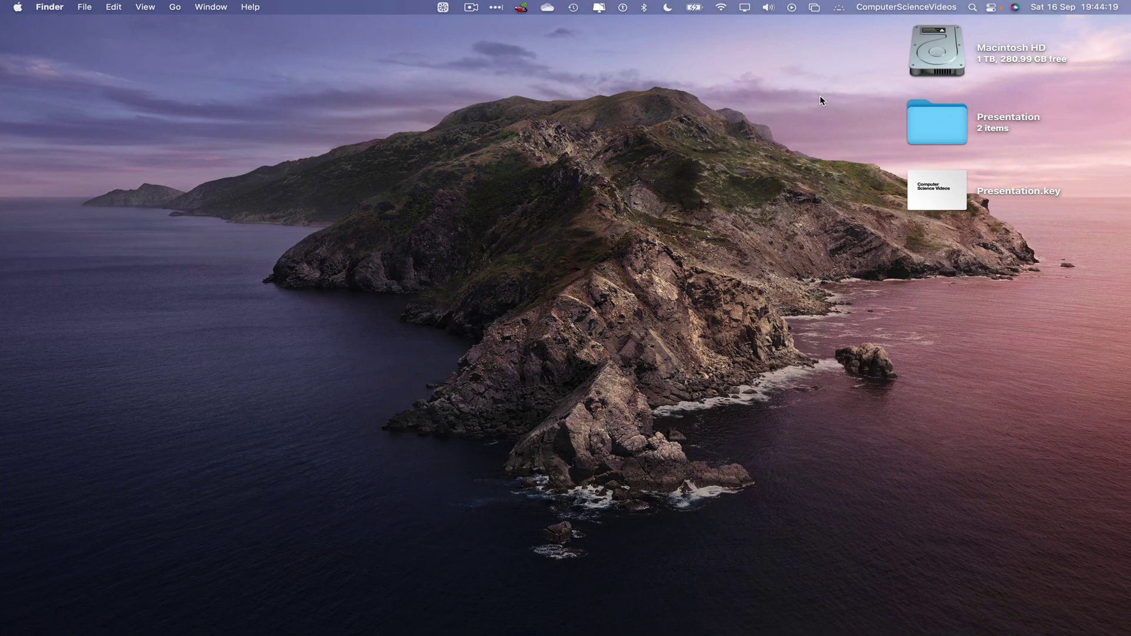
Open the Presentation folder and open its index.html with Safari
{"action": "double_click", "coordinate": [941, 125]}
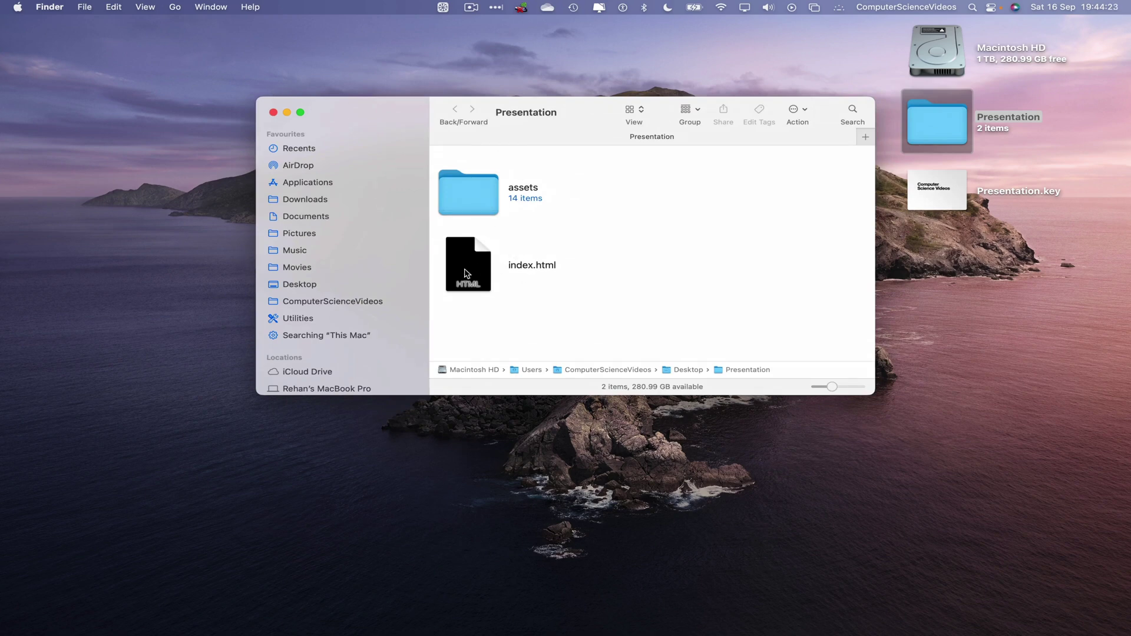
{"action": "right_click", "coordinate": [471, 257]}
{"action": "mouse_move", "coordinate": [501, 274]}
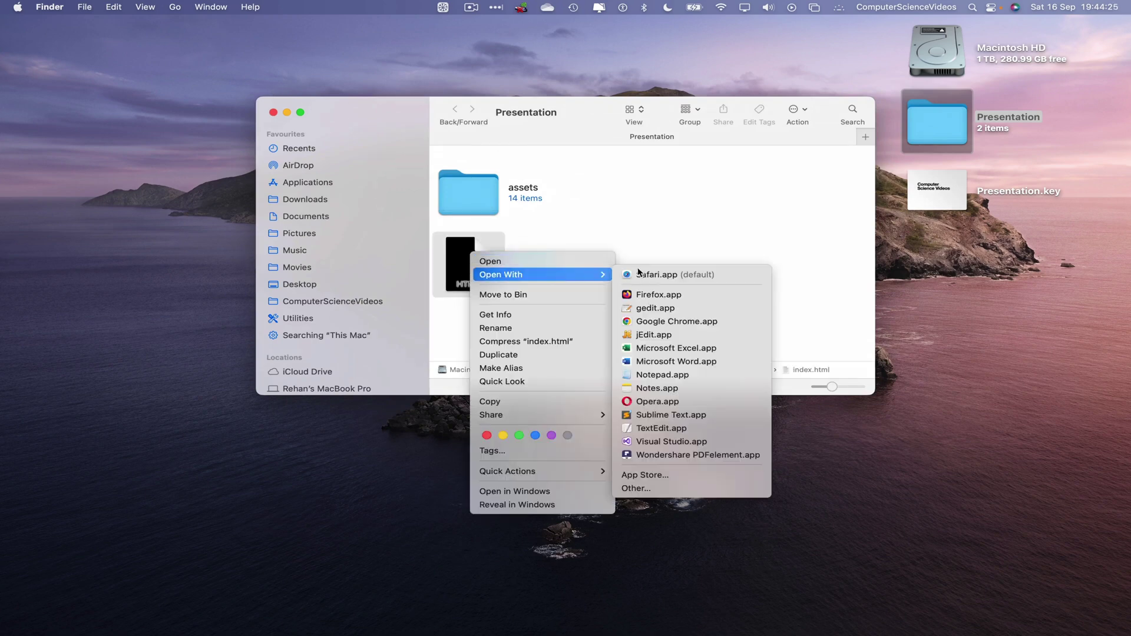
{"action": "left_click", "coordinate": [718, 280]}
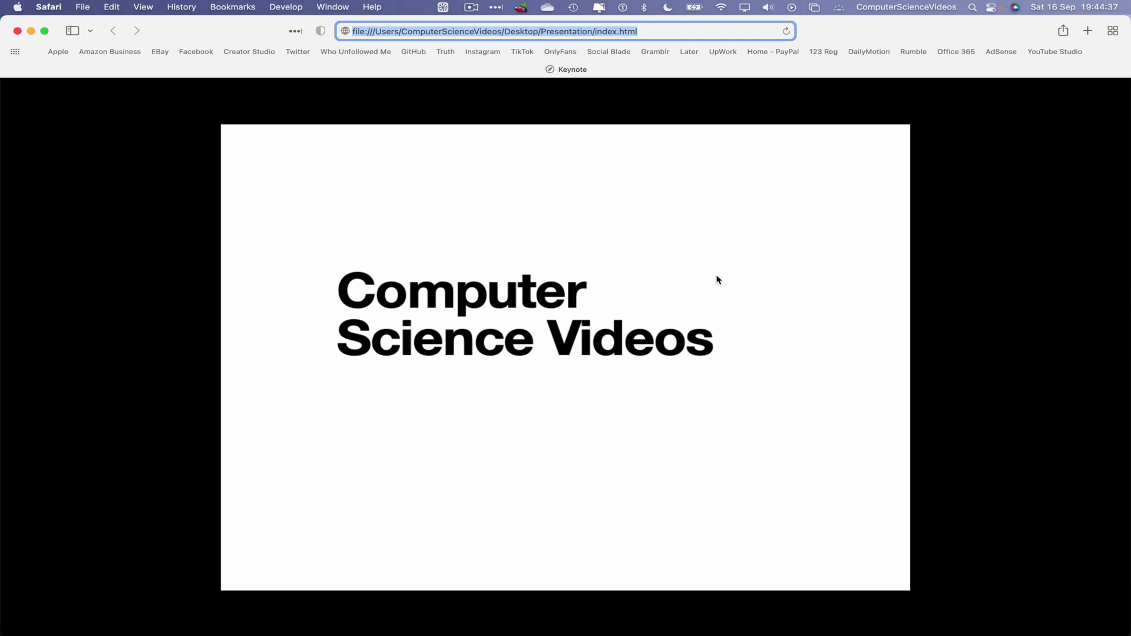
Advance the slideshow past the Videos and bar chart slides to the shapes slide
{"action": "left_click", "coordinate": [729, 440]}
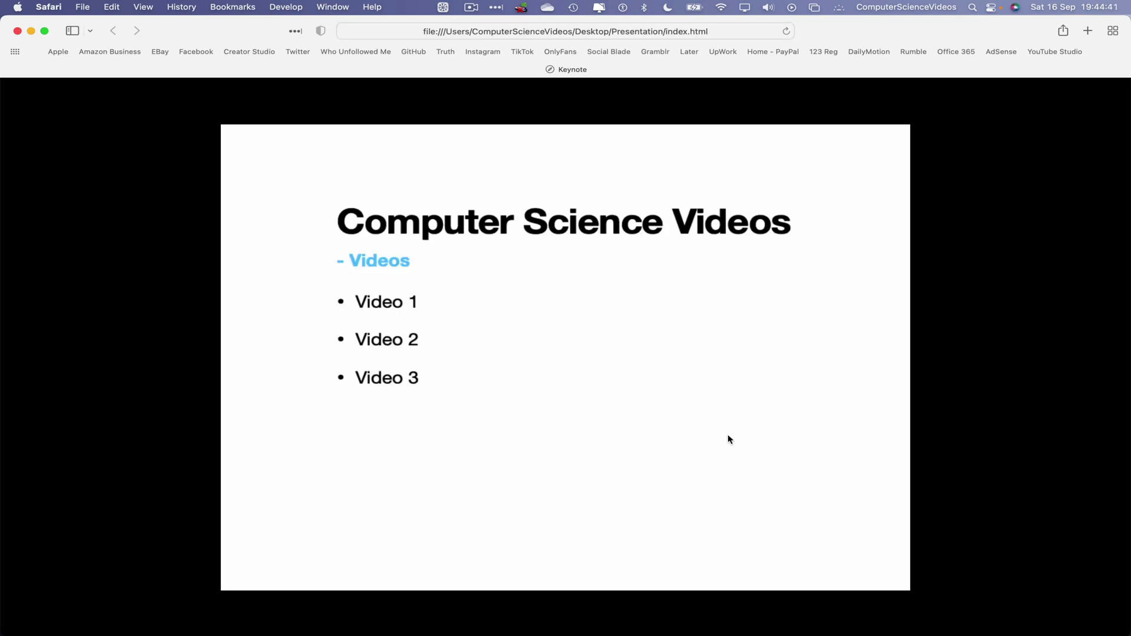
{"action": "left_click", "coordinate": [716, 385]}
{"action": "left_click", "coordinate": [817, 319]}
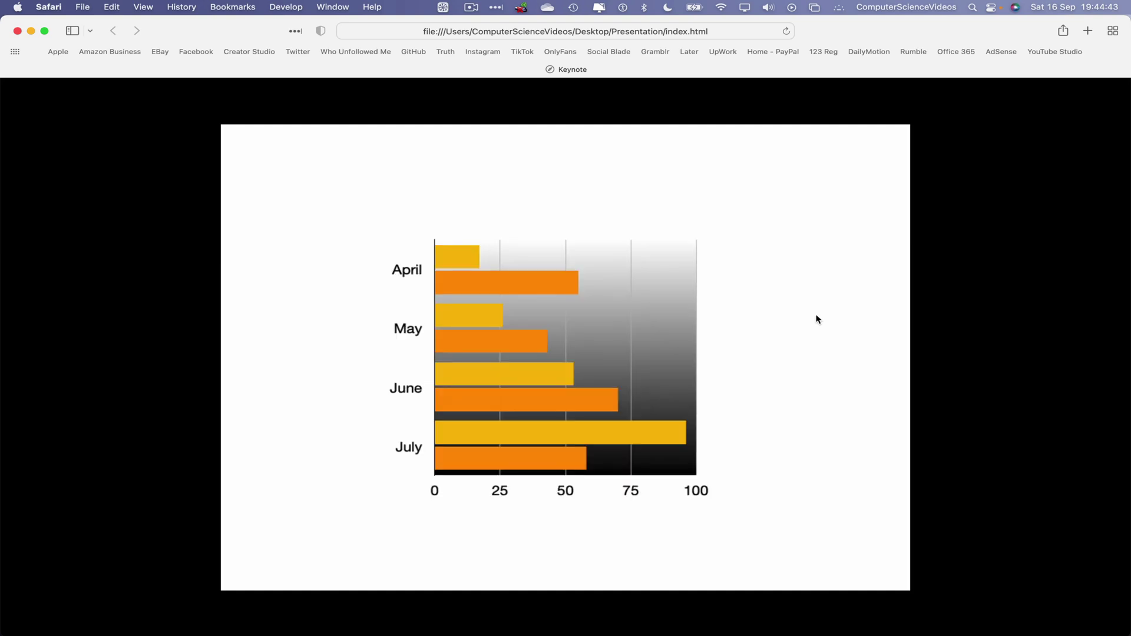
{"action": "left_click", "coordinate": [818, 315]}
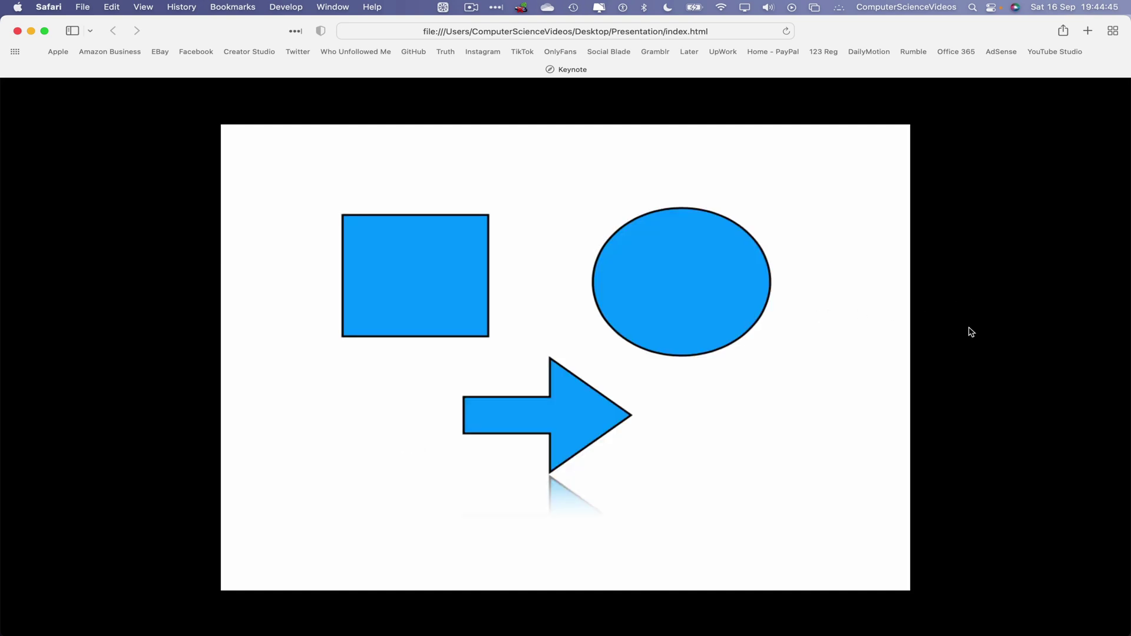
Expand the page's head and body elements in Web Inspector, then close it
{"action": "right_click", "coordinate": [964, 229]}
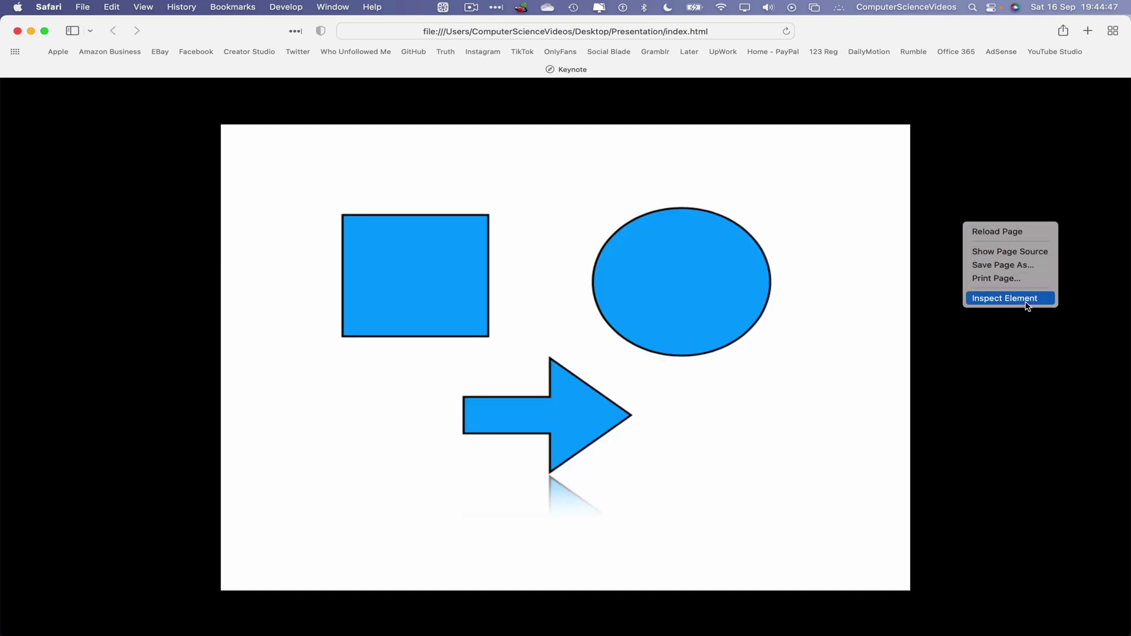
{"action": "left_click", "coordinate": [1004, 299]}
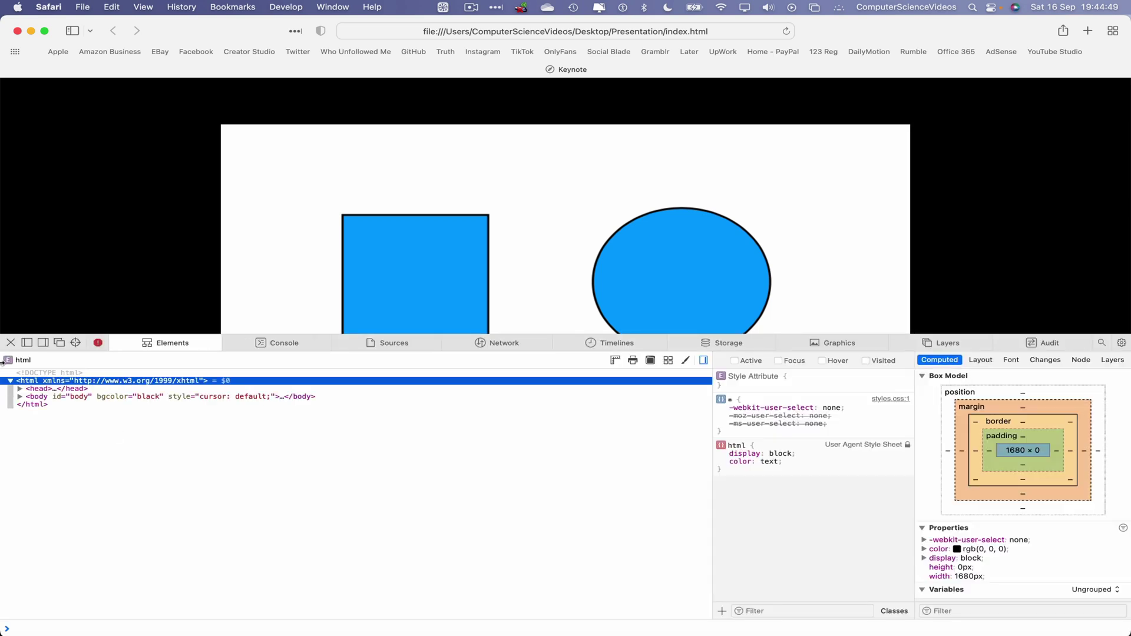
{"action": "left_click", "coordinate": [18, 390]}
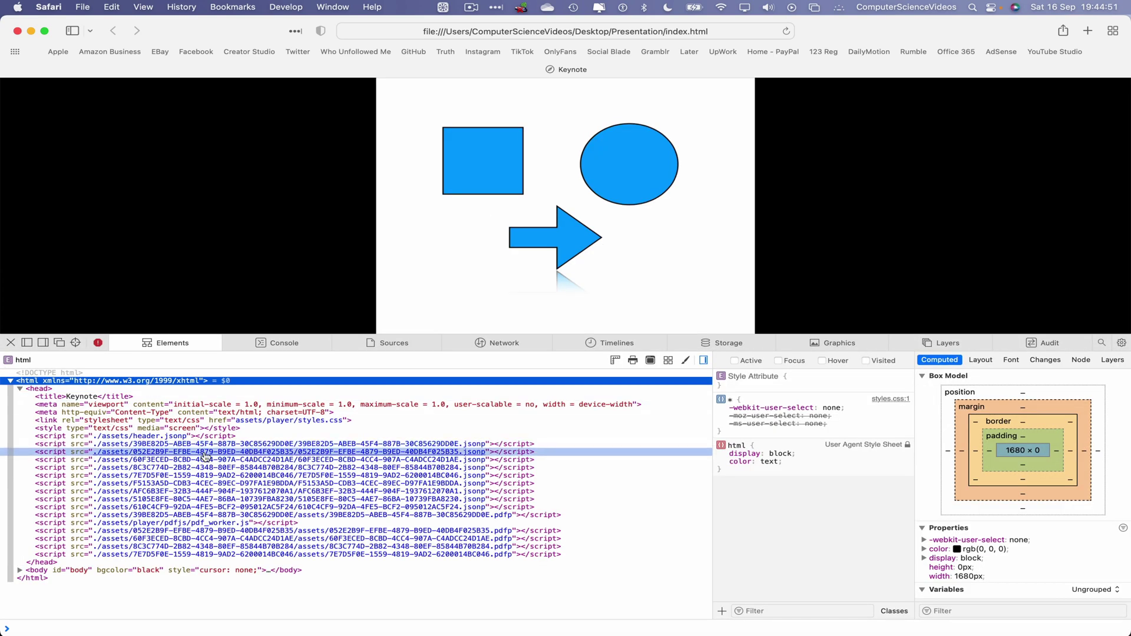
{"action": "left_click", "coordinate": [19, 572]}
{"action": "scroll", "coordinate": [417, 469], "scroll_direction": "down", "scroll_amount": 3}
{"action": "scroll", "coordinate": [416, 470], "scroll_direction": "up", "scroll_amount": 3}
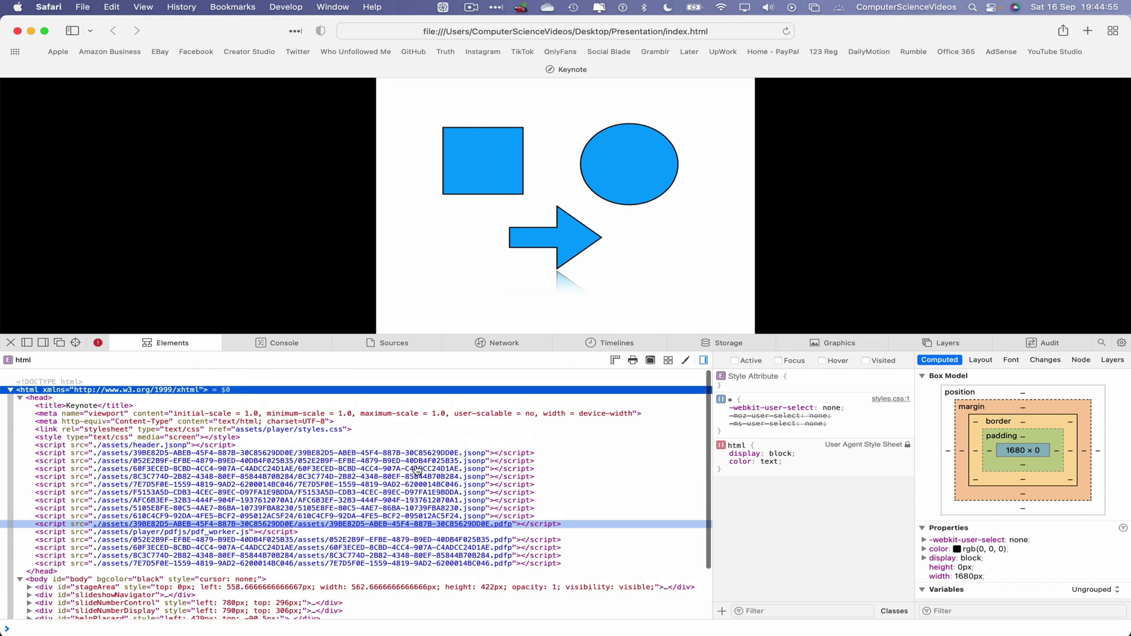
{"action": "left_click", "coordinate": [11, 343]}
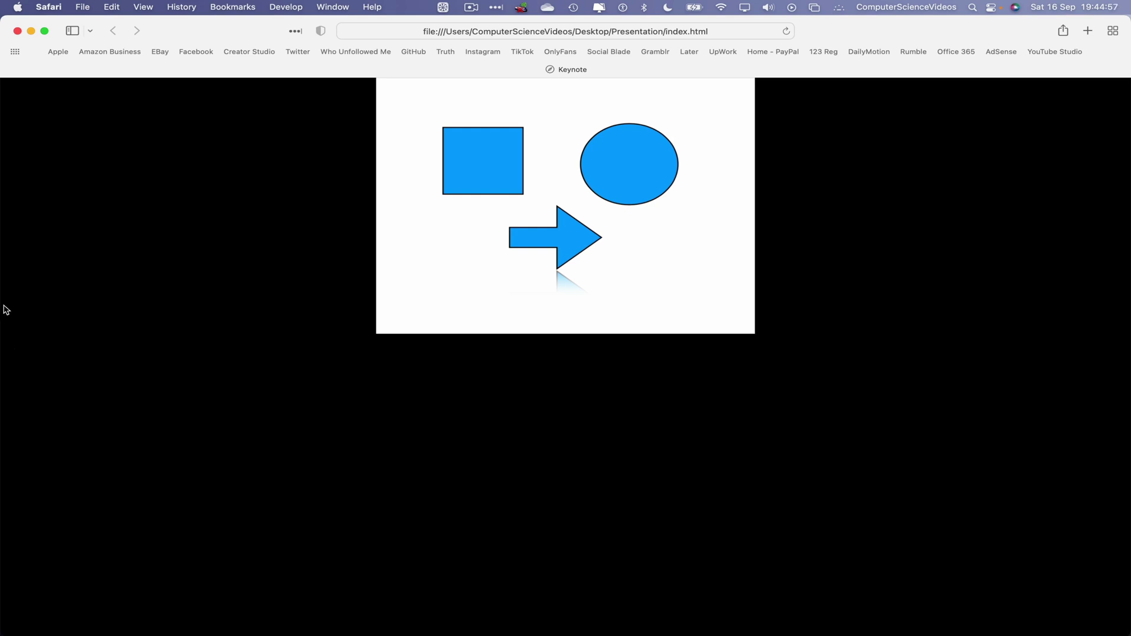
Quit Safari, close the Presentation folder window, and quit Keynote from its menu
{"action": "left_click", "coordinate": [48, 6]}
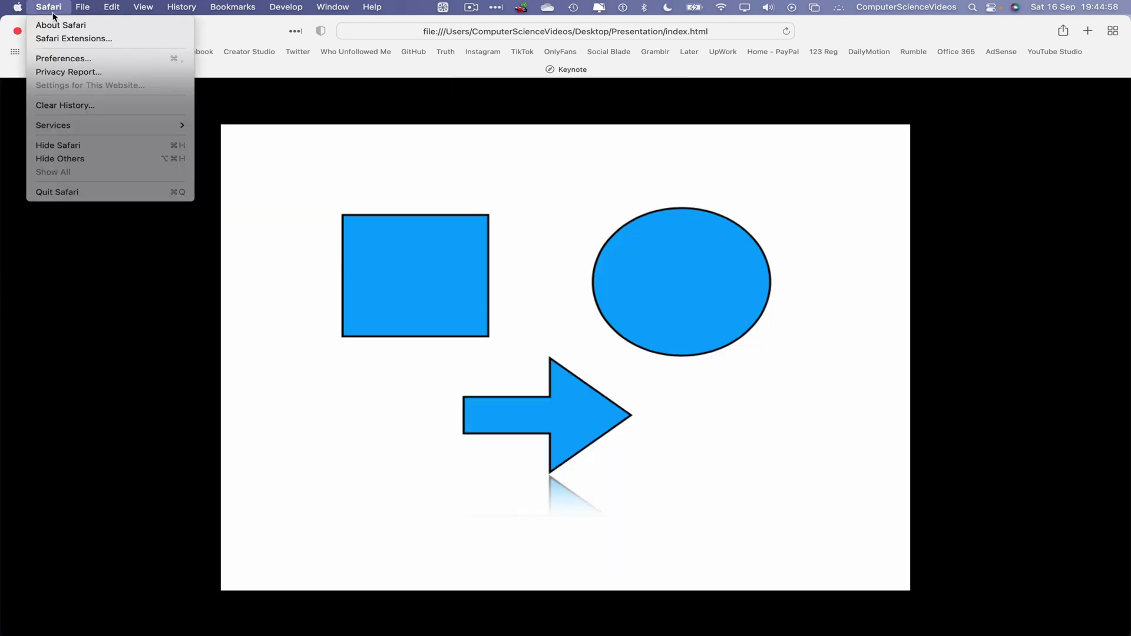
{"action": "left_click", "coordinate": [87, 190]}
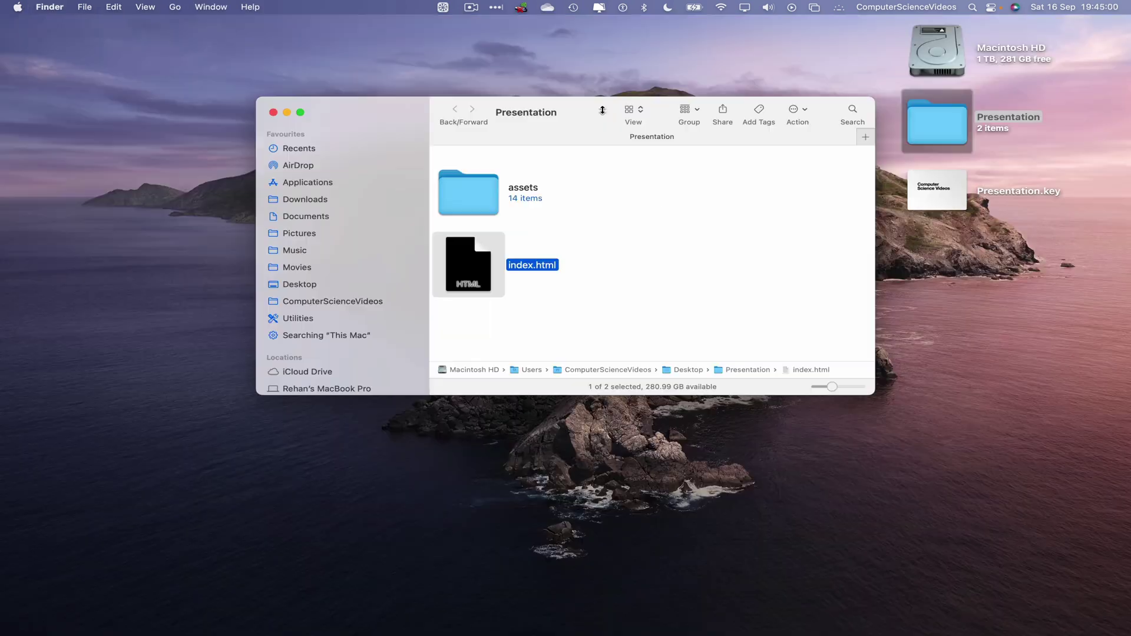
{"action": "left_click", "coordinate": [275, 113]}
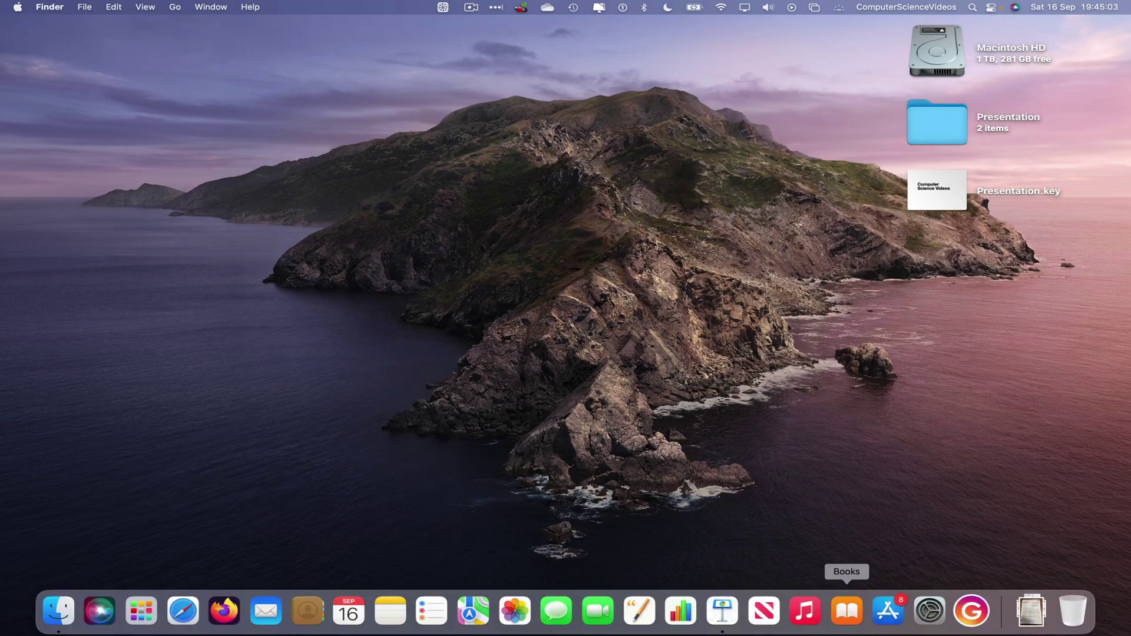
{"action": "left_click", "coordinate": [721, 610]}
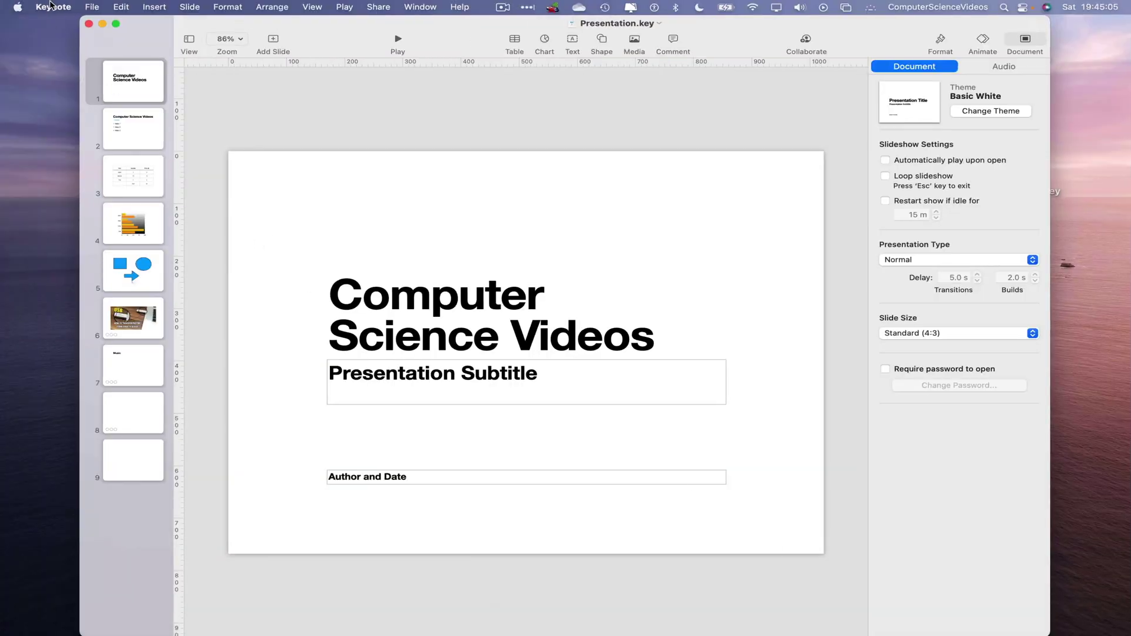
{"action": "left_click", "coordinate": [54, 7]}
{"action": "left_click", "coordinate": [59, 151]}
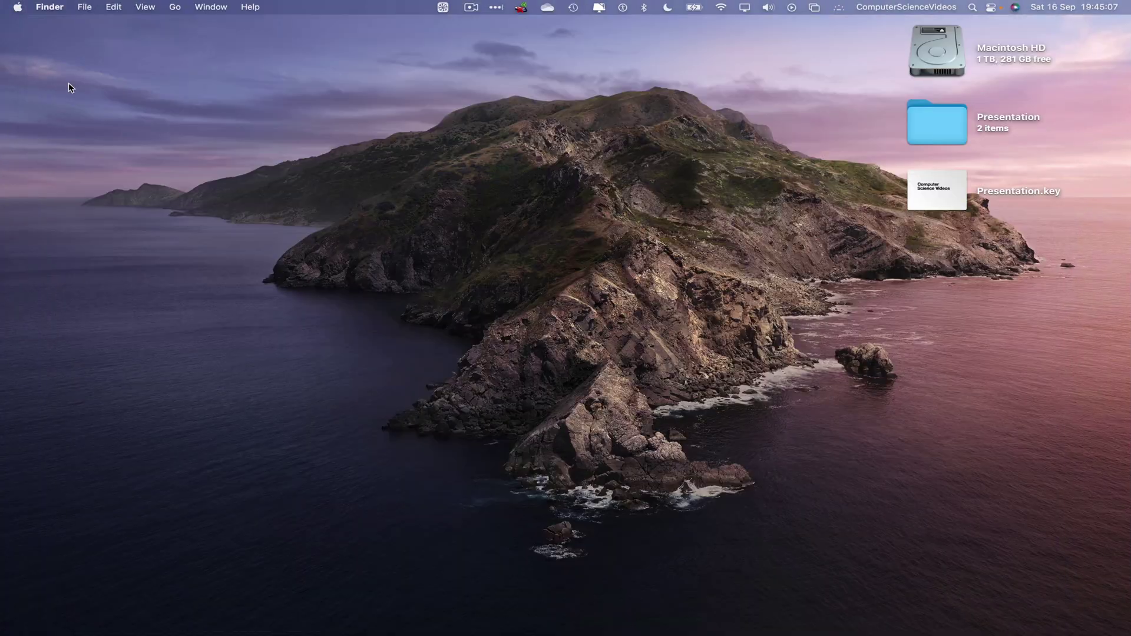